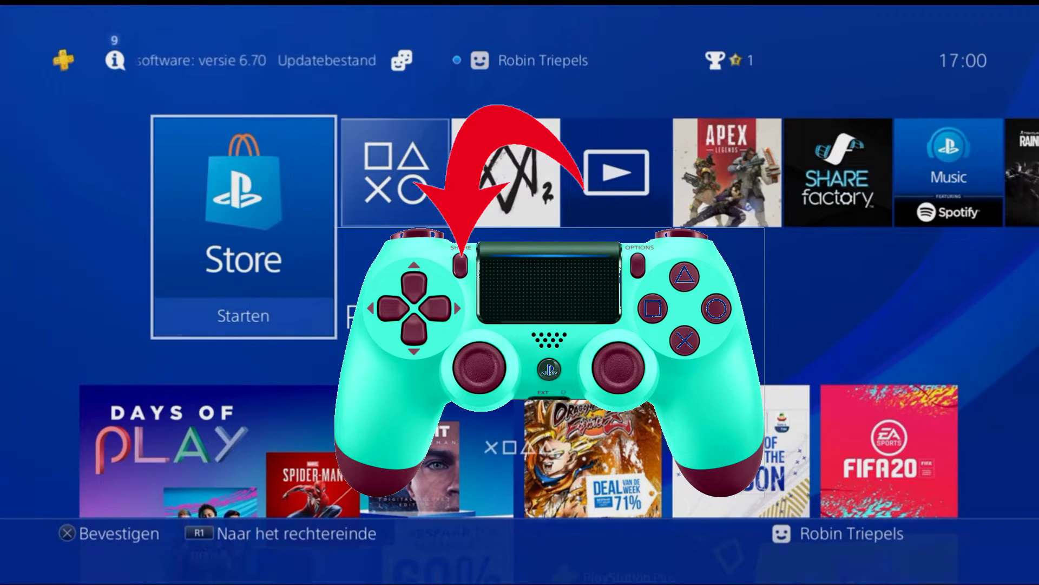
Step: Go to Sharing and Broadcast Settings > Broadcast Settings > Advanced Settings > Audio Sharing Settings
key(Up)
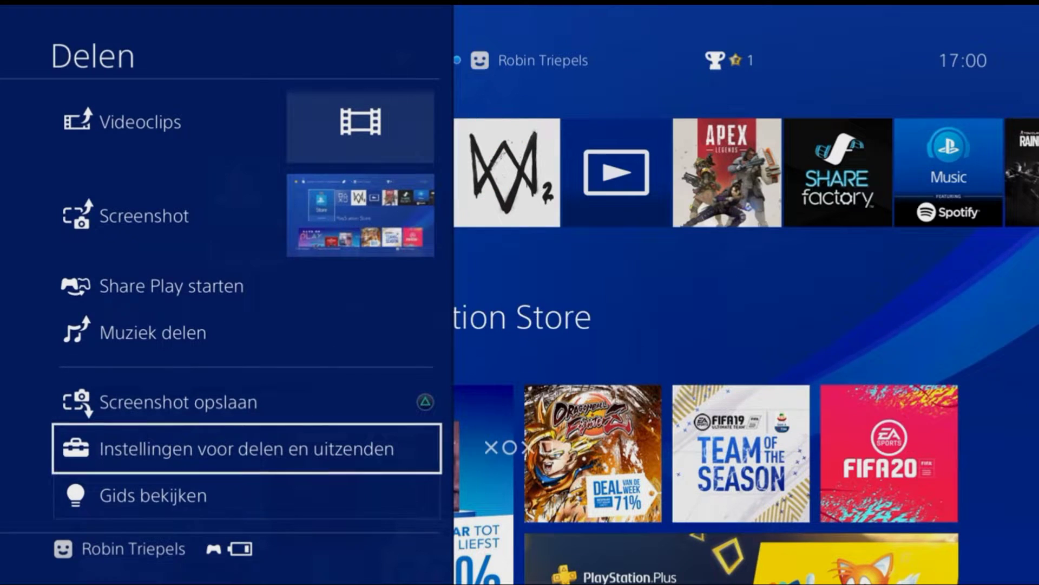
key(Return)
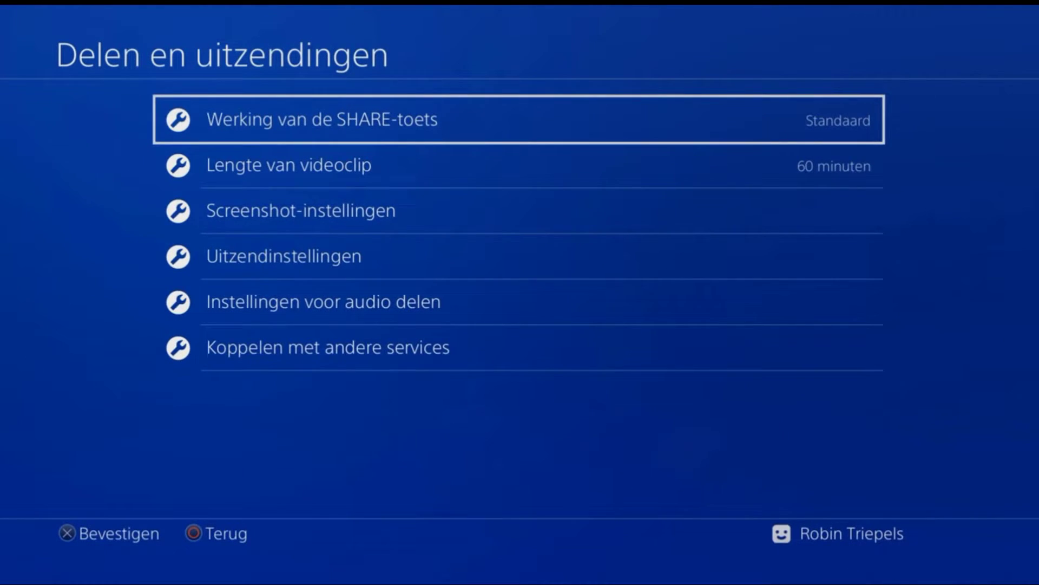
key(Down)
key(Down)
key(Down)
key(Return)
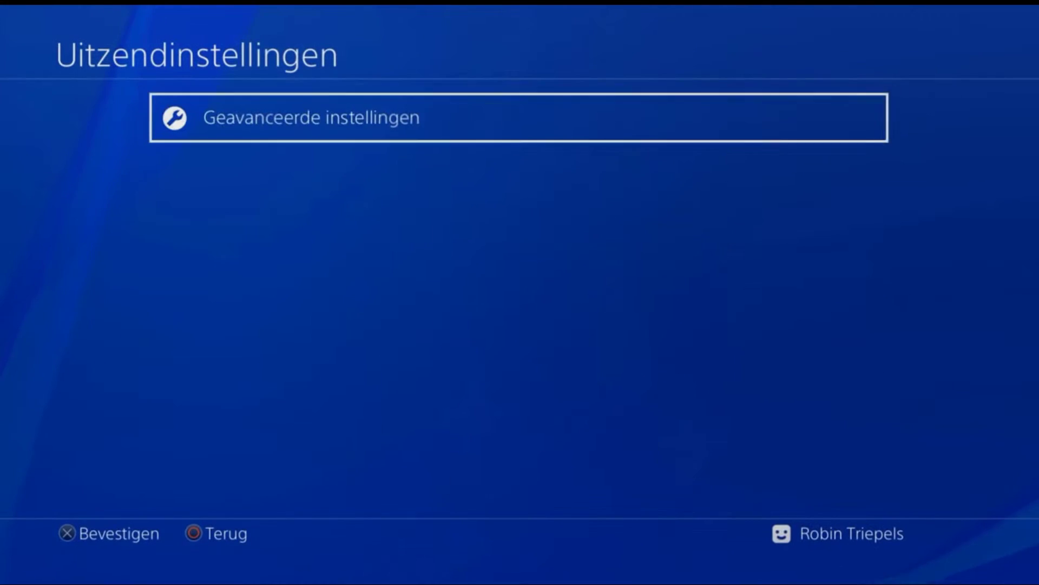
key(Return)
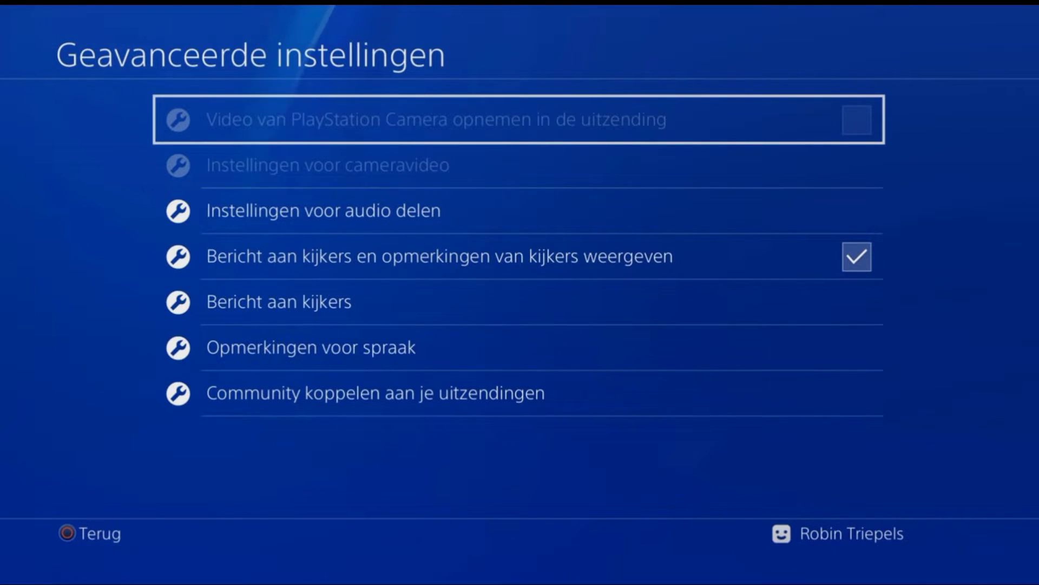
key(Down)
key(Down)
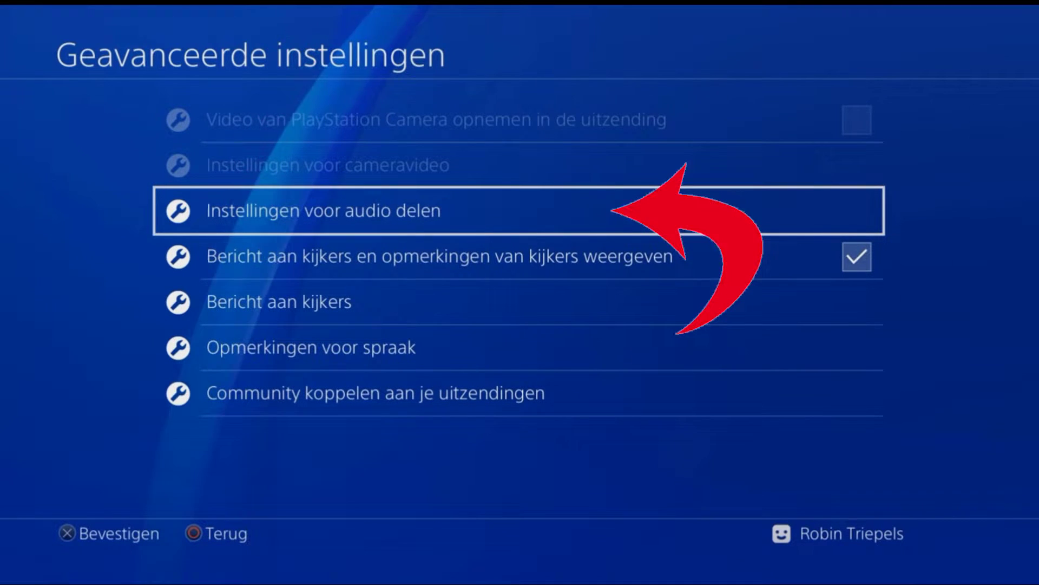
key(Return)
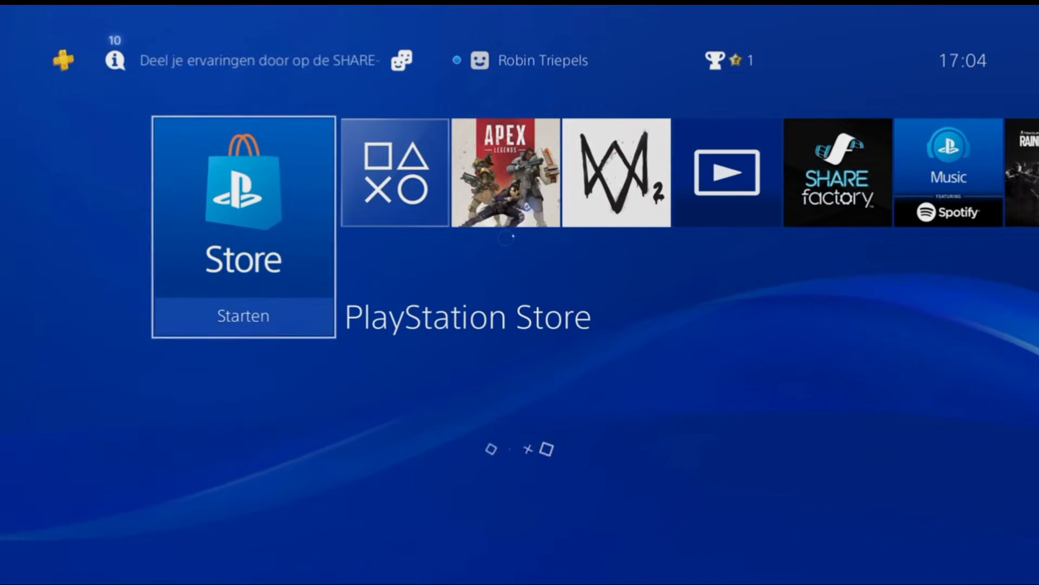
Step: Open the Apex Legends folder in the Capture Gallery
key(Right)
key(Right)
key(Right)
key(Right)
key(Right)
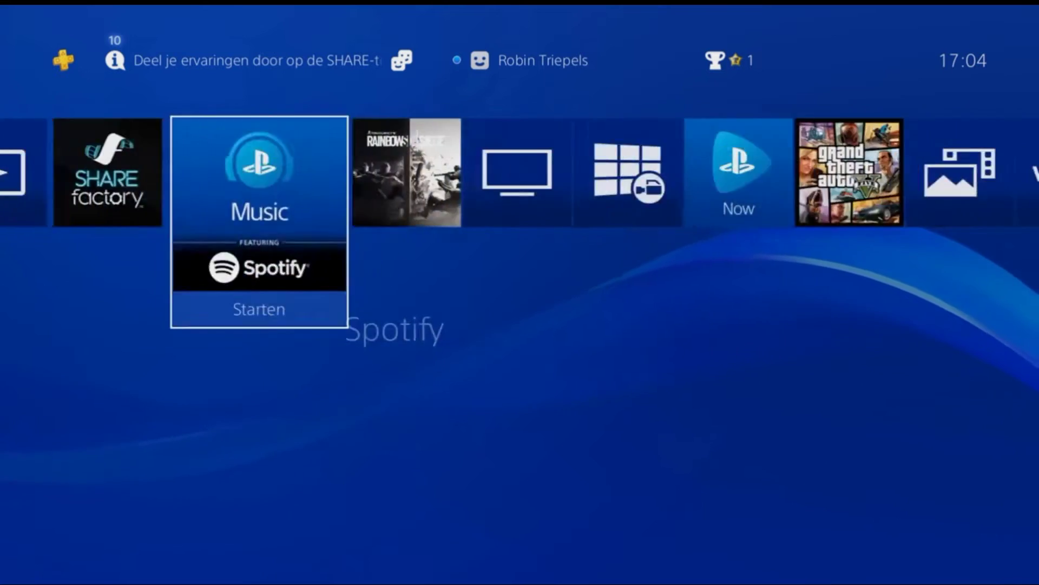
key(Right)
key(Right)
key(Right)
key(Right)
key(Right)
key(Right)
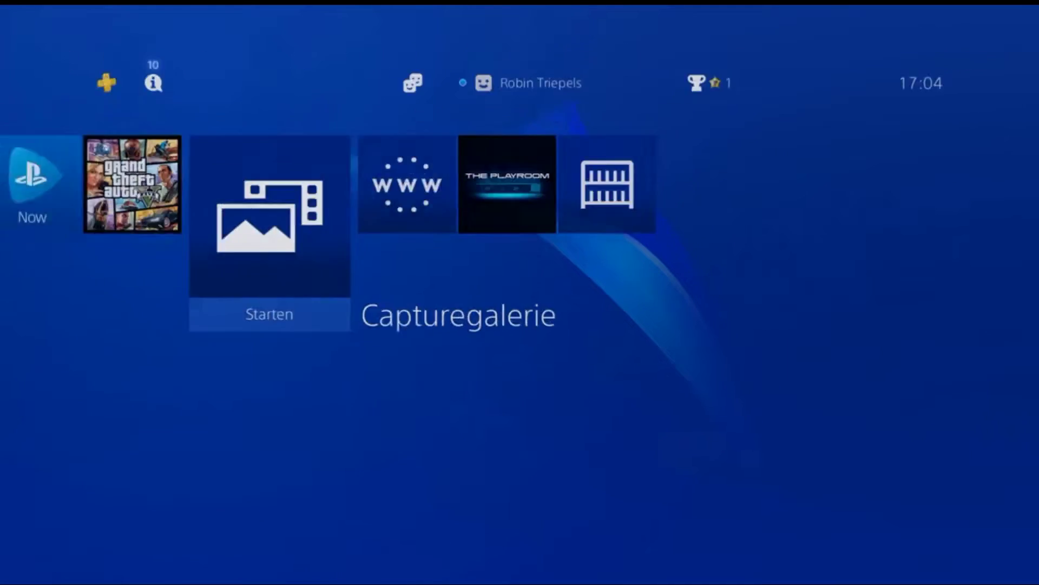
key(Return)
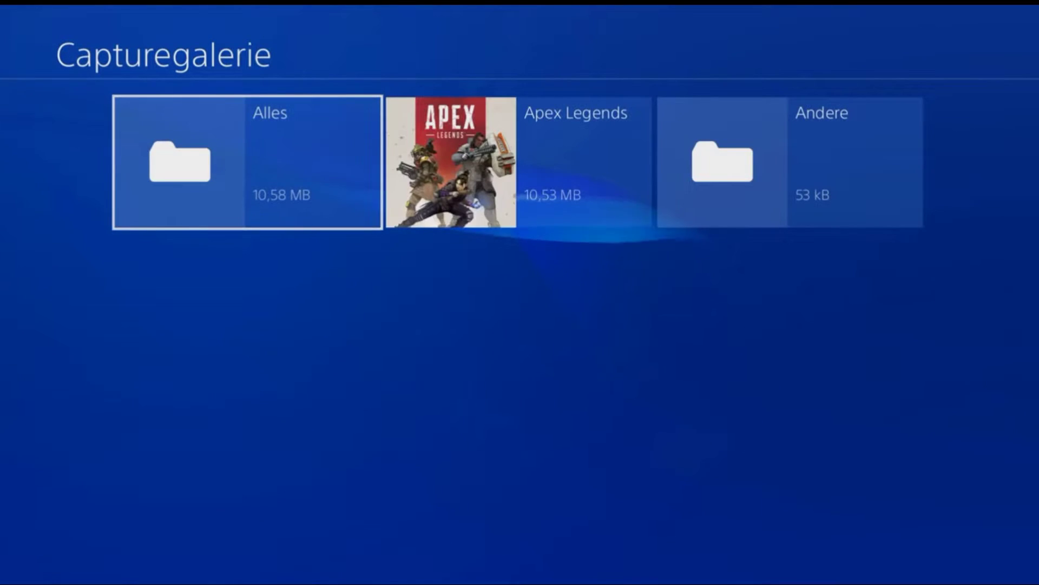
key(Right)
key(Return)
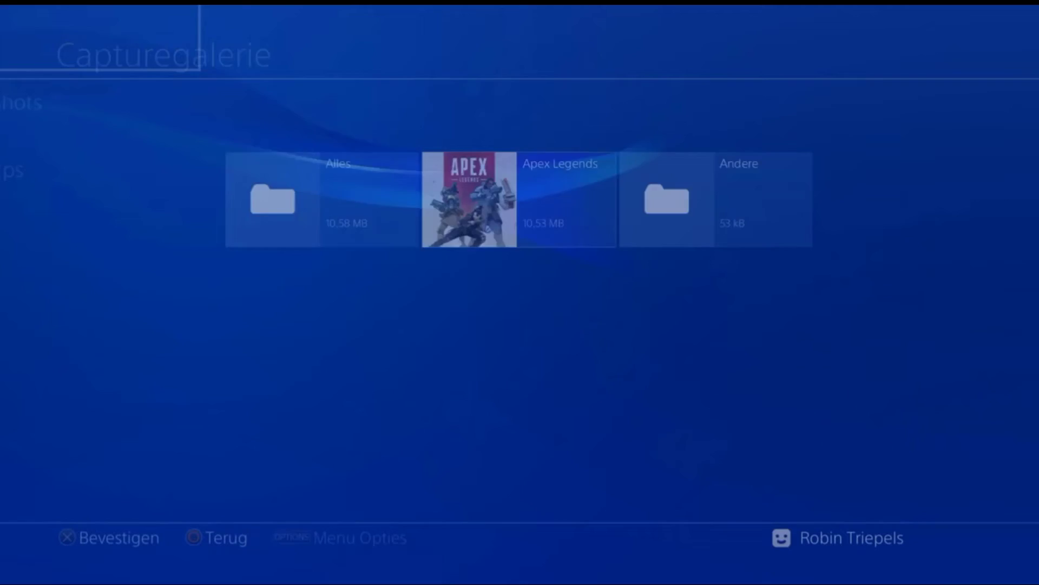
Step: Bring up the Apex Legends clip's options and highlight Copy to USB Storage Device
key(Right)
key(Menu)
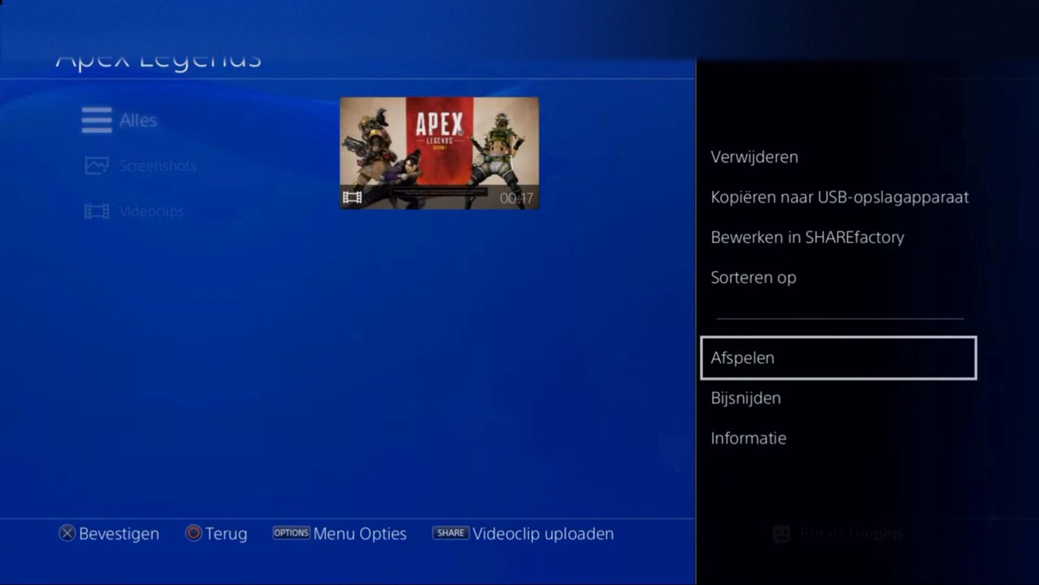
key(Up)
key(Up)
key(Up)
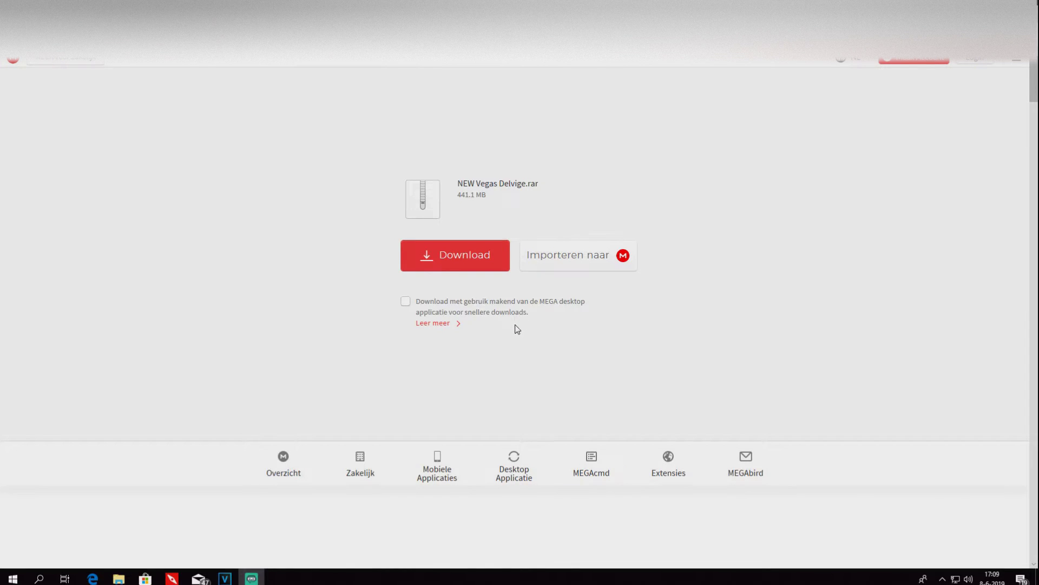
Step: Download the 441.1 MB NEW Vegas Delvige.rar using the red MEGA Download button
click(481, 260)
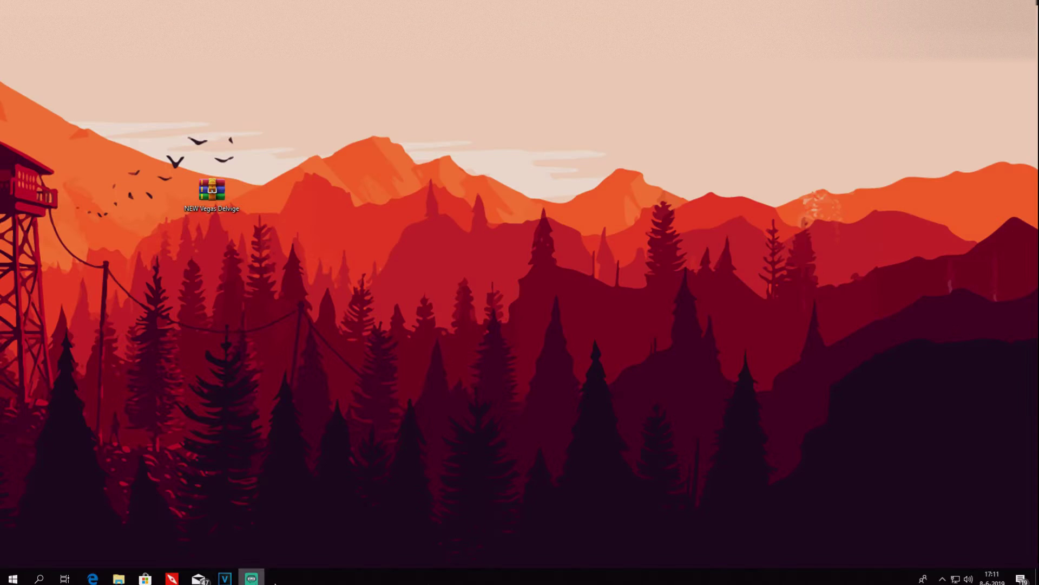
Step: Centre the archive icon on the desktop and extract it to NEW Vegas Delvige\
mouse_move(212, 193)
mouse_down()
mouse_move(514, 247)
mouse_move(64, 74)
mouse_up()
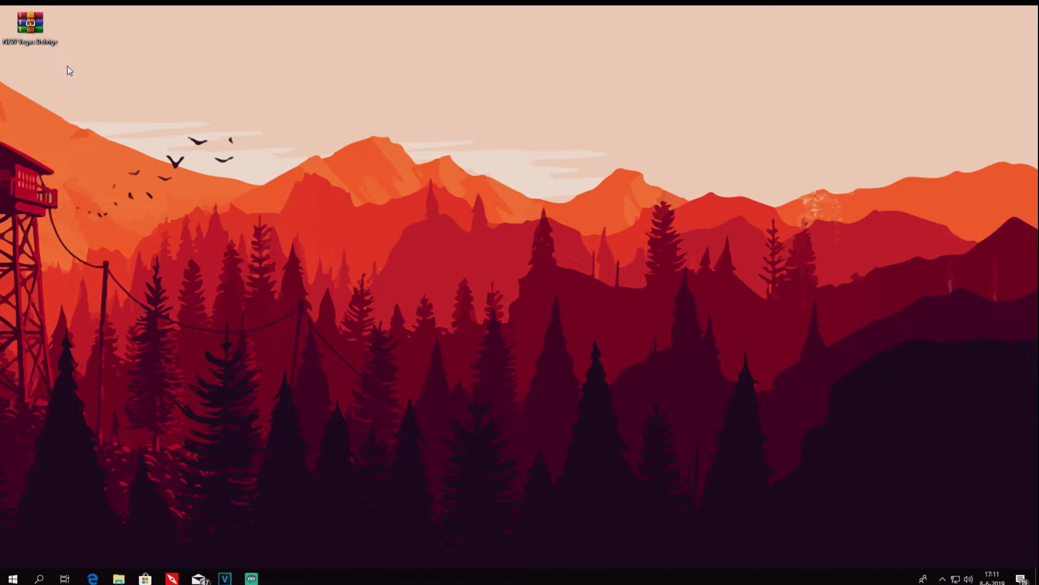
drag(489, 257, 418, 249)
right_click(381, 245)
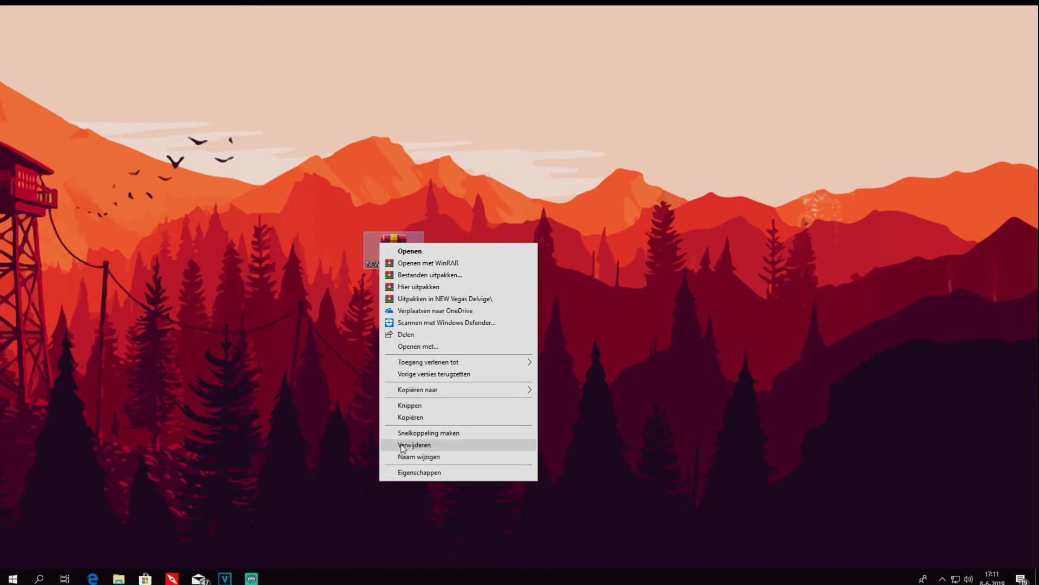
click(446, 299)
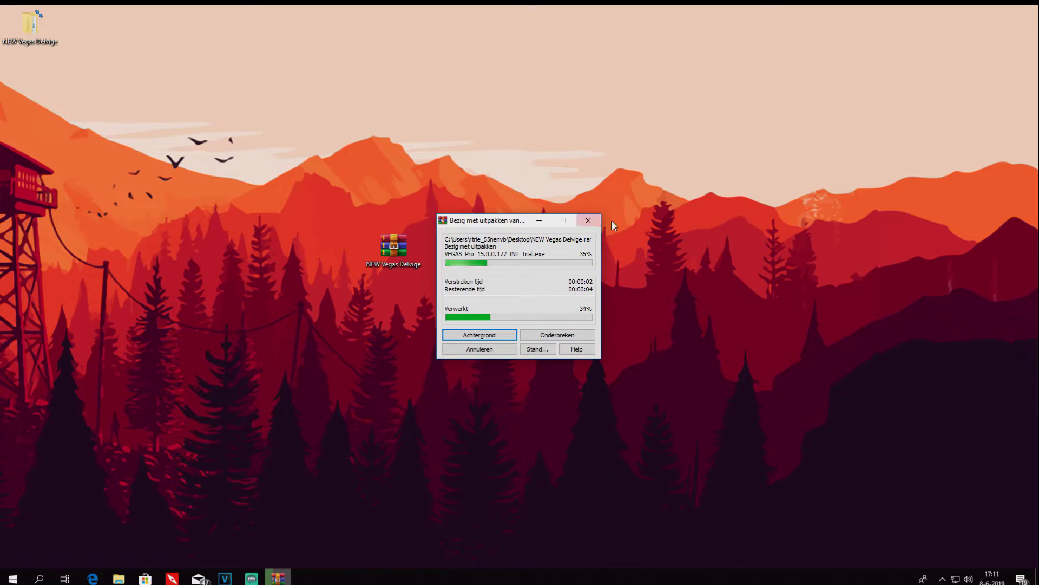
drag(32, 29, 475, 256)
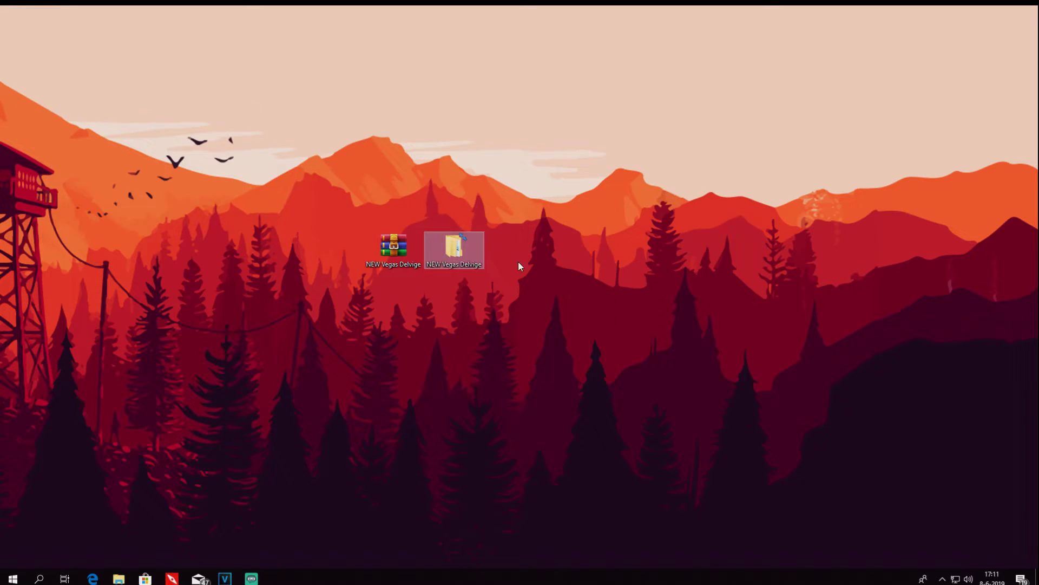
Step: Open NEW Vegas Delvige > MAGIX VEGAS Pro, select the VEGAS_Pro installer, and shift the timeline clip
double_click(455, 248)
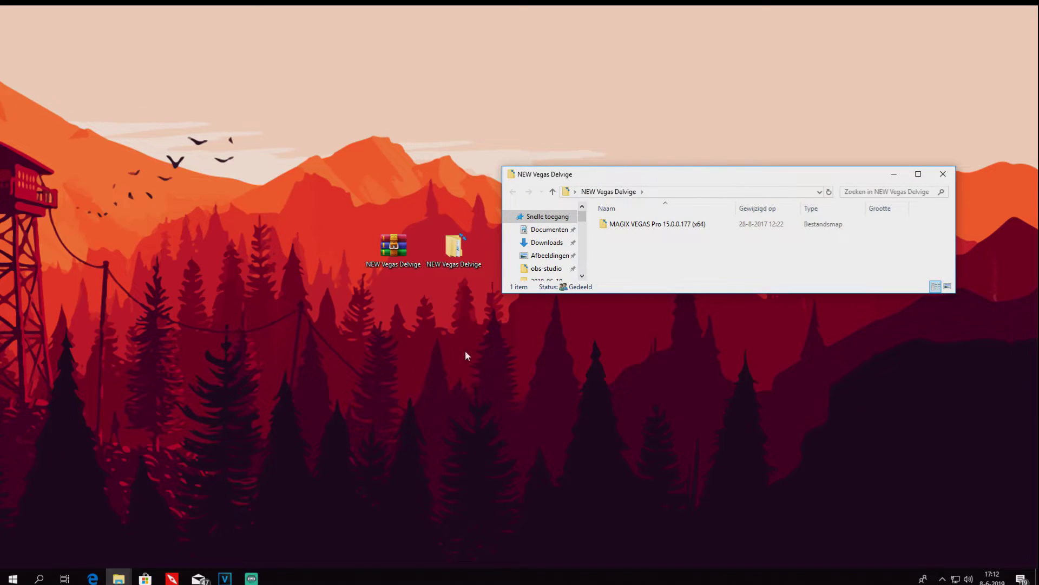
double_click(647, 226)
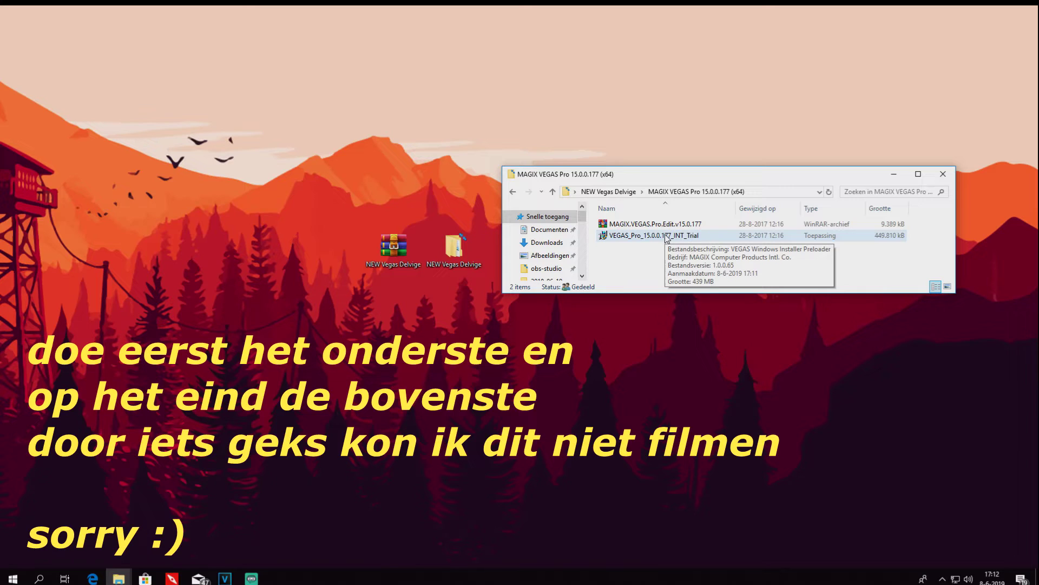
click(666, 237)
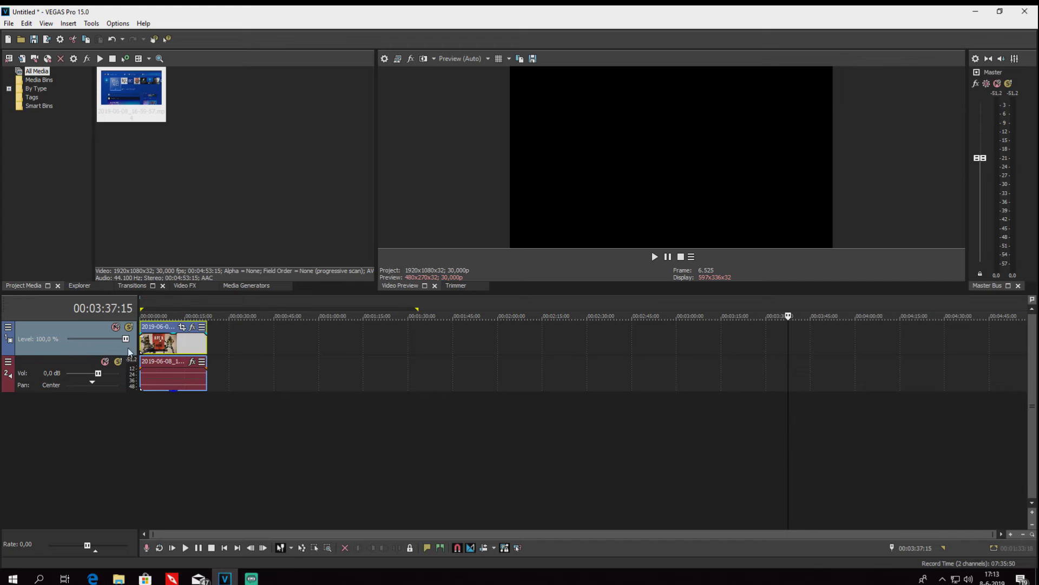
drag(173, 329, 308, 330)
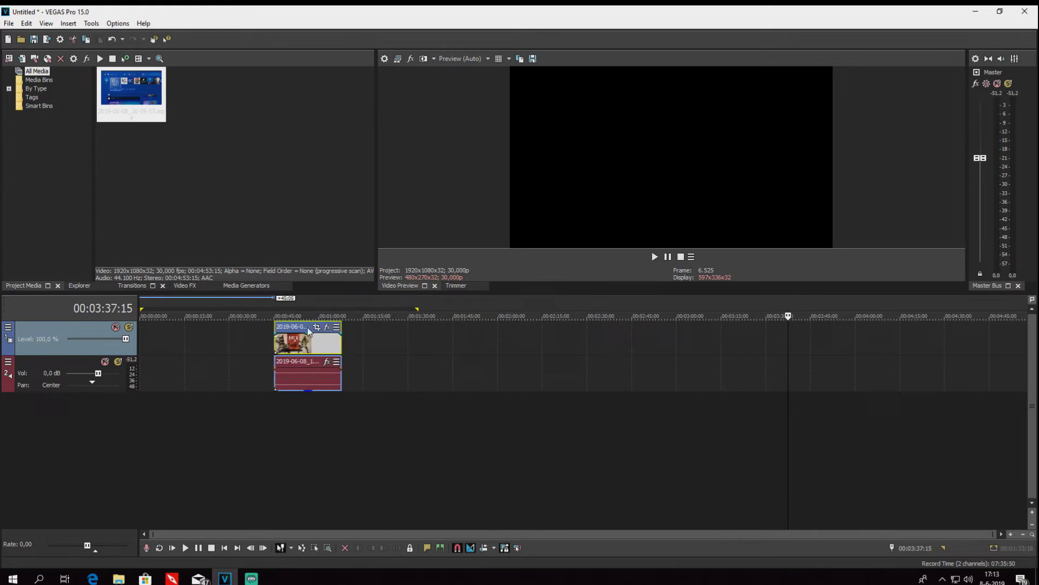
Step: Move the gameplay clips to the timeline start and add a new video track for the webcam
drag(309, 329, 126, 380)
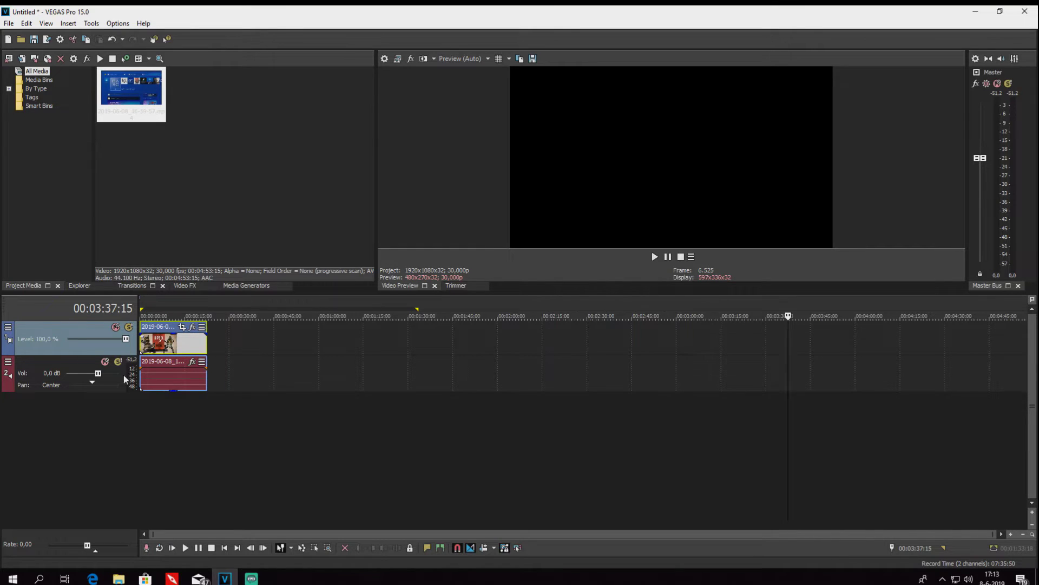
right_click(43, 473)
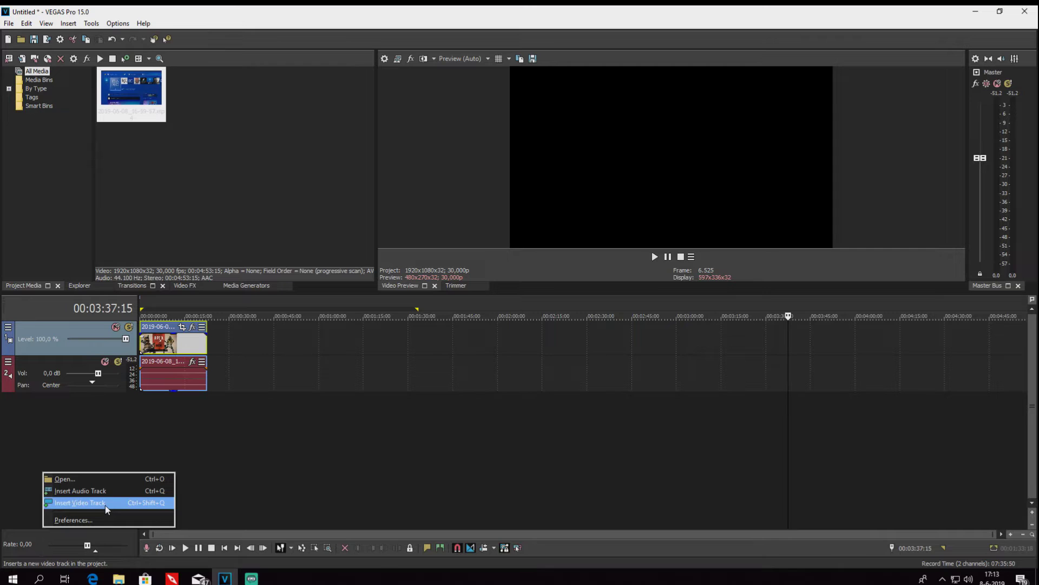
click(105, 503)
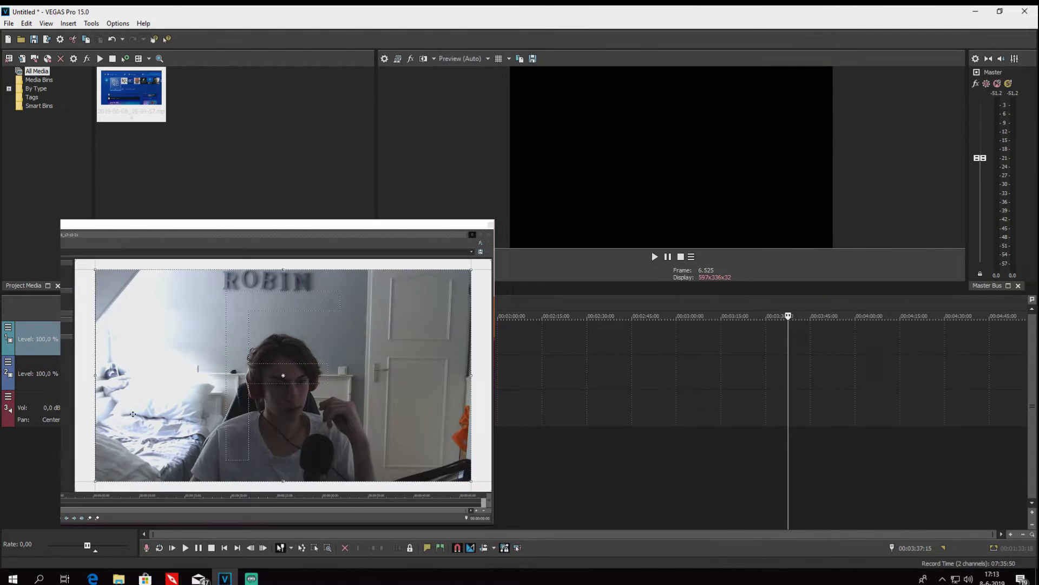
scroll(133, 415, down, 5)
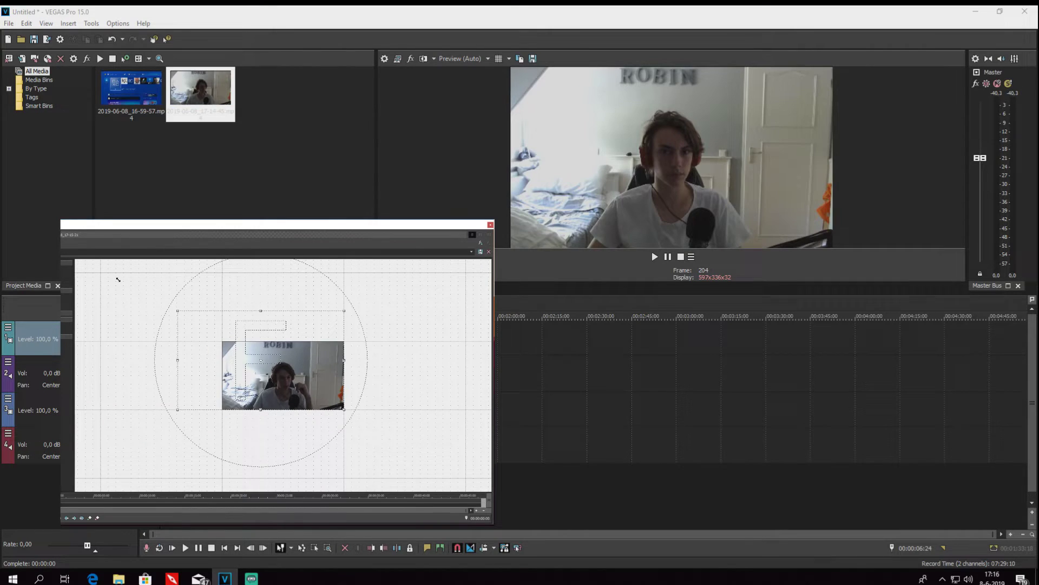
Step: Shrink the webcam frame in Event Pan/Crop and move it to the bottom-left
drag(117, 279, 106, 264)
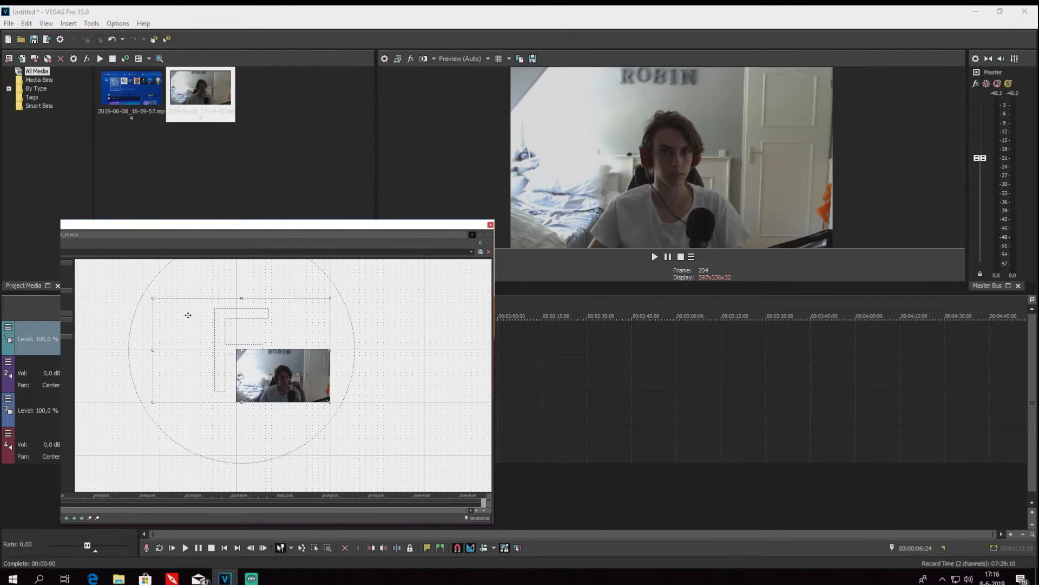
scroll(188, 315, down, 2)
drag(148, 303, 117, 285)
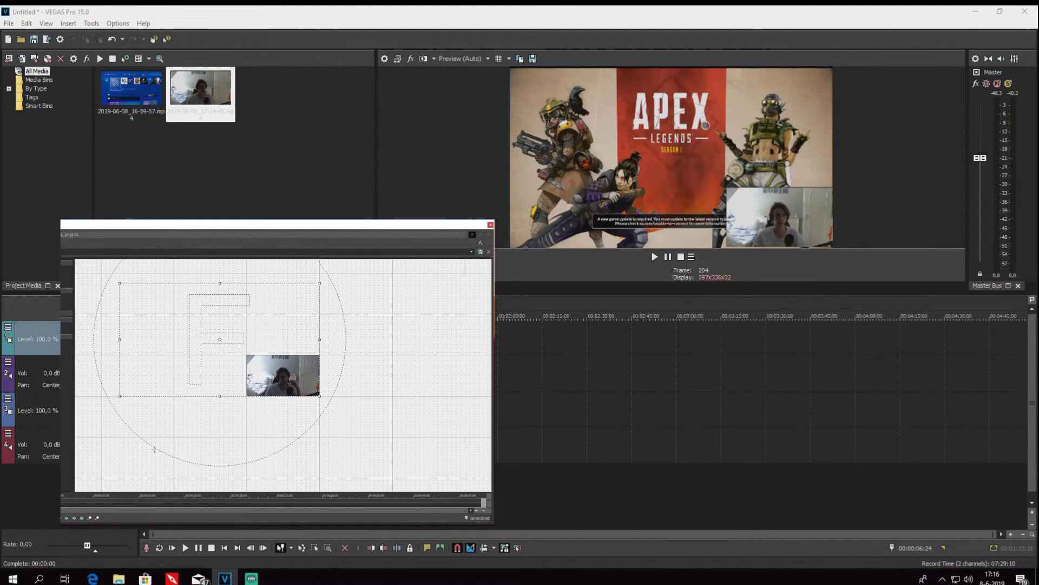
scroll(305, 333, down, 2)
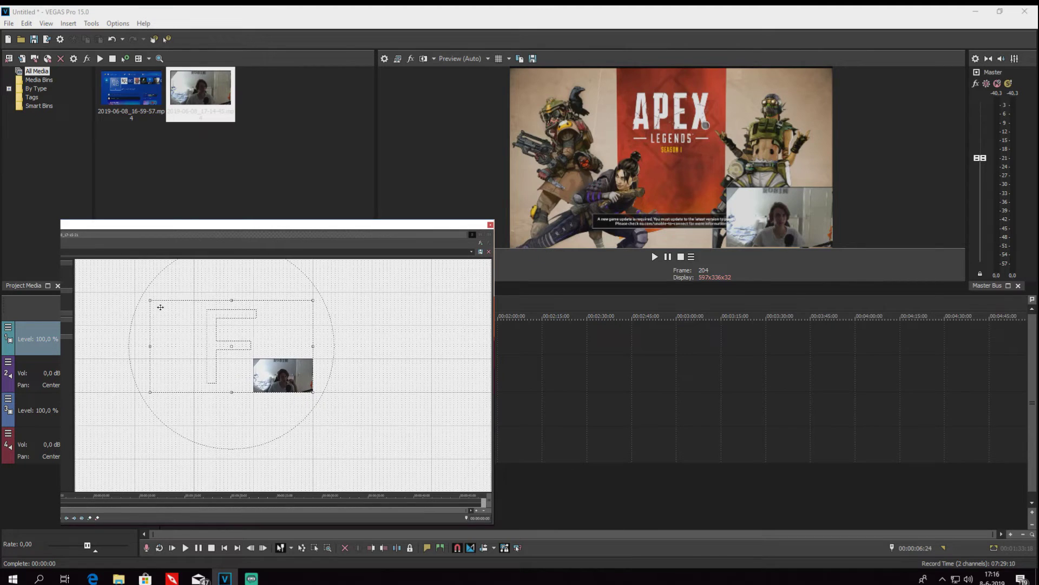
drag(149, 300, 111, 267)
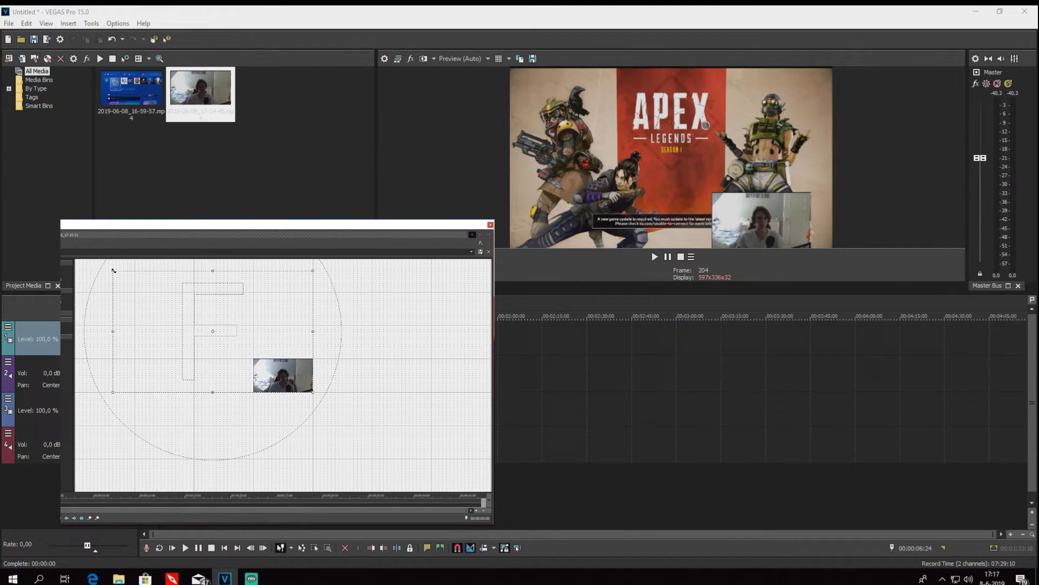
drag(194, 341, 334, 343)
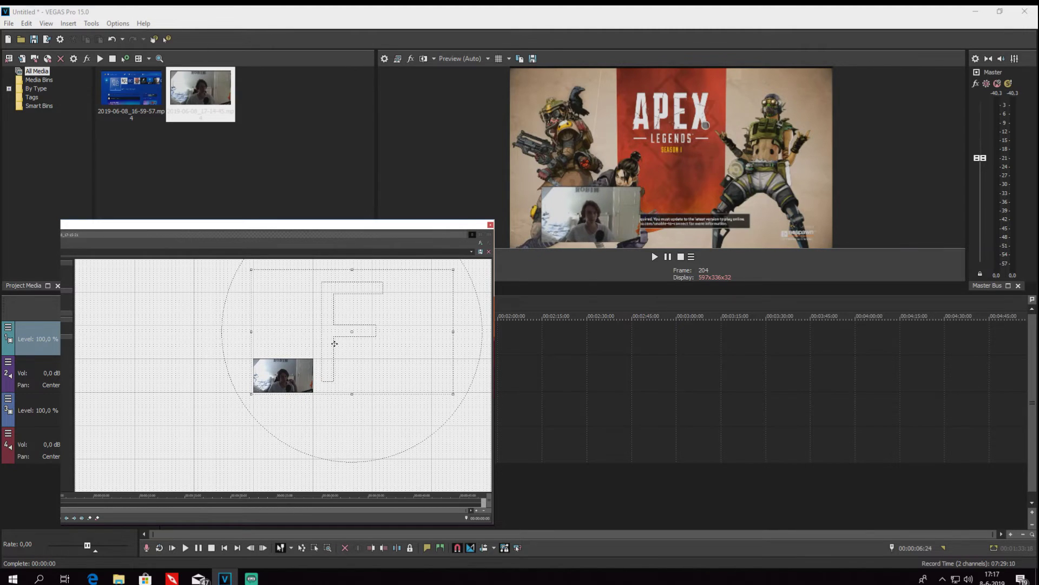
click(489, 225)
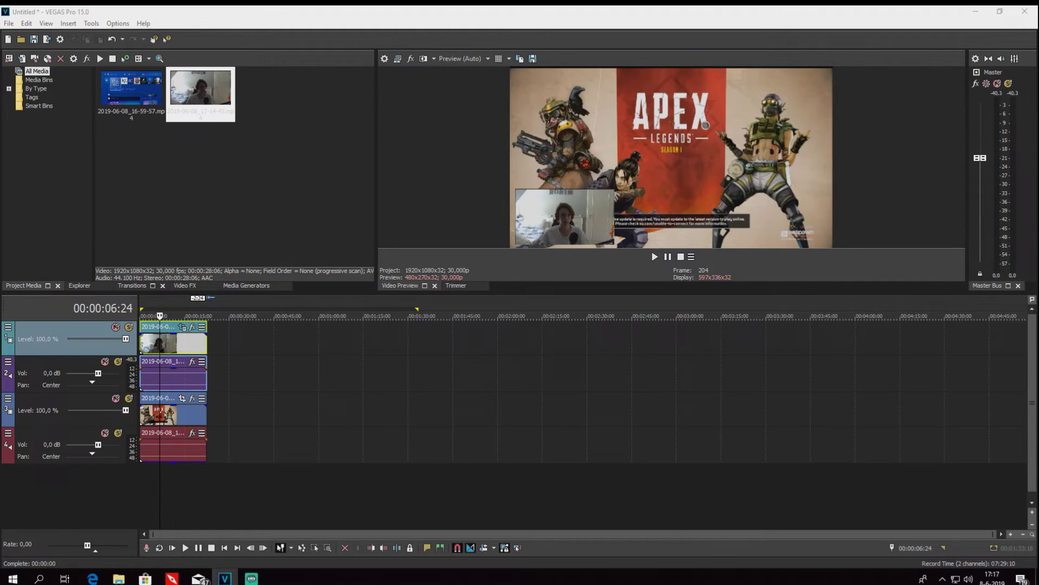
Step: Move the timeline cursor through the project to around 00:01:11:20
click(315, 374)
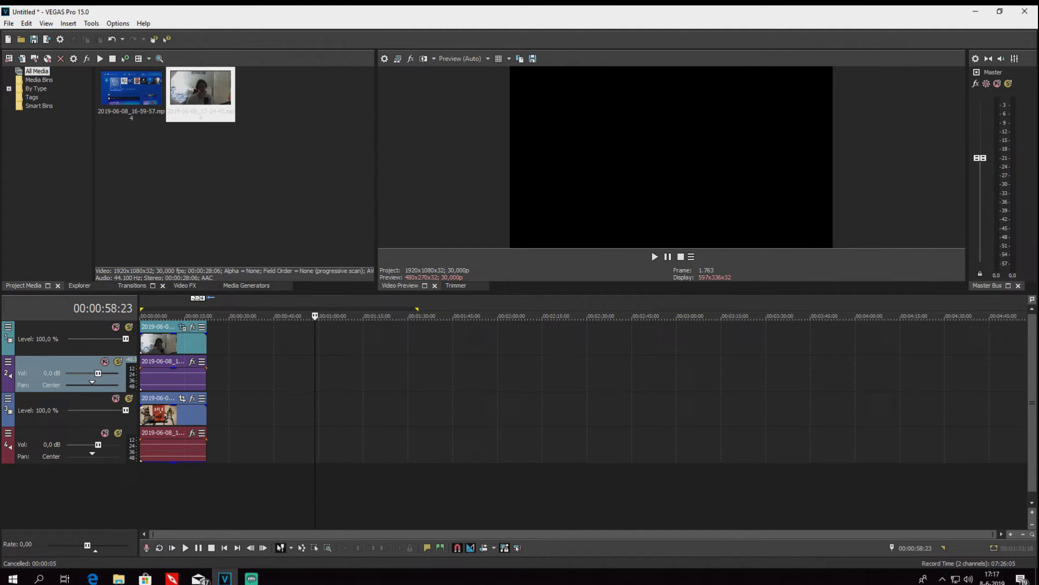
click(435, 405)
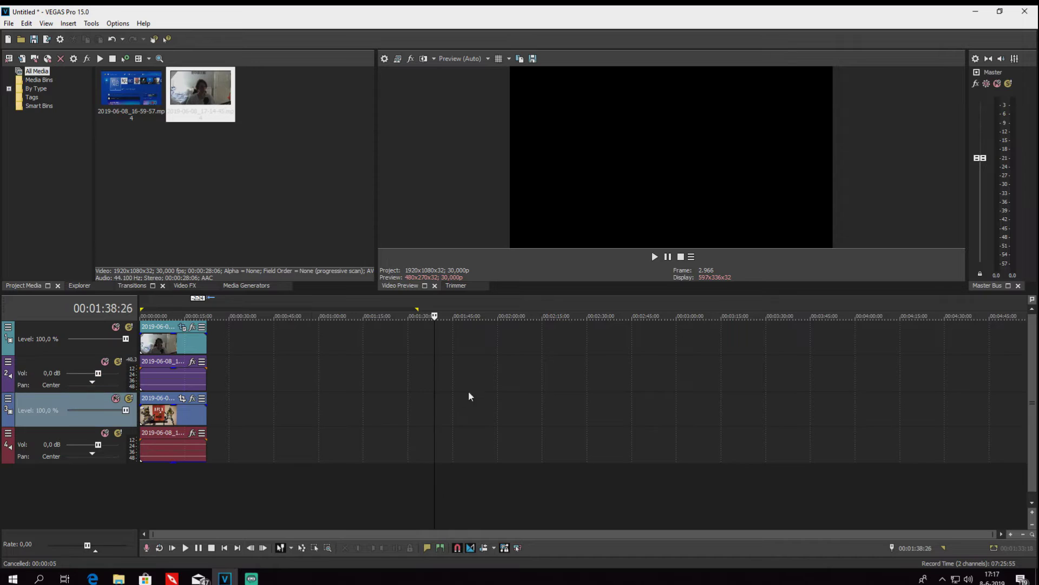
click(506, 387)
click(353, 434)
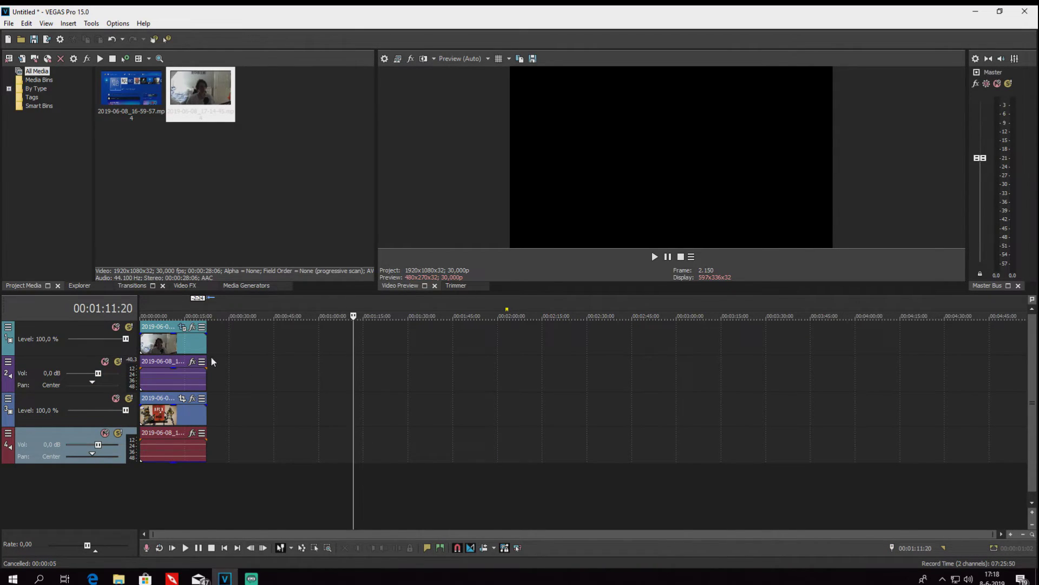
Step: Select 00:00:00:00 to 00:00:22:15 as the time region and open the File menu
click(215, 371)
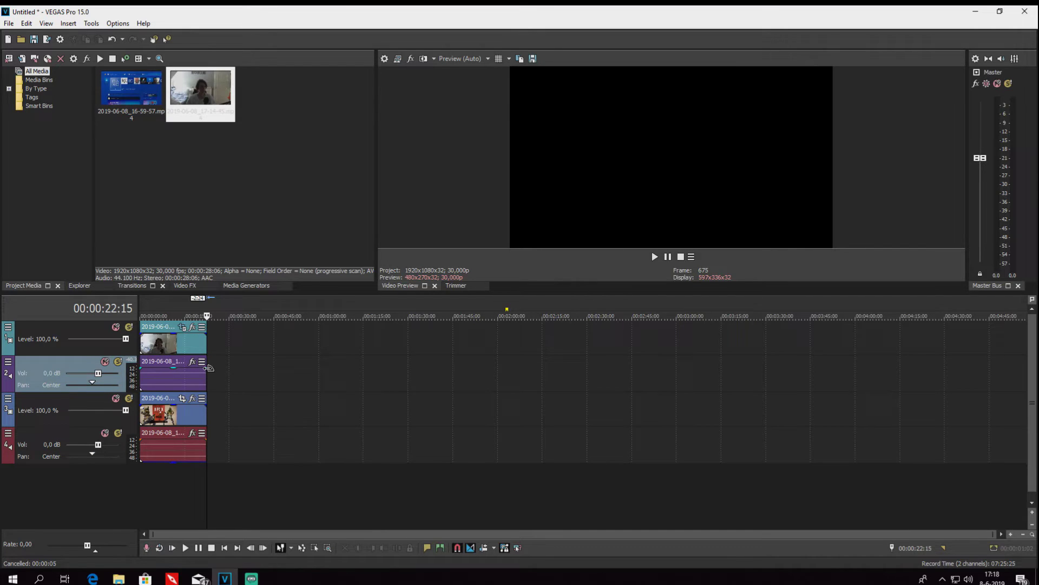
drag(210, 370, 141, 371)
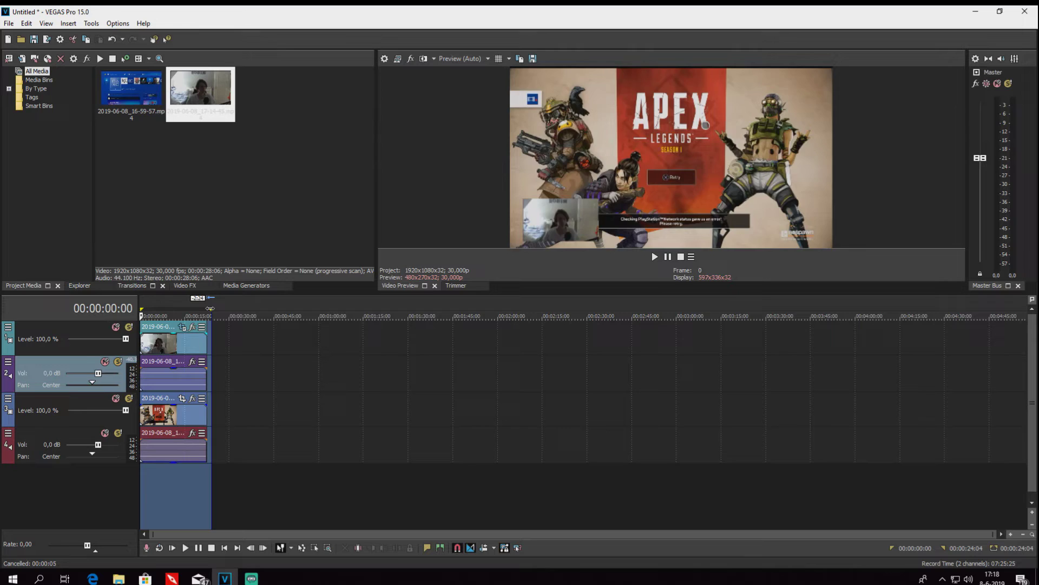
drag(209, 308, 206, 308)
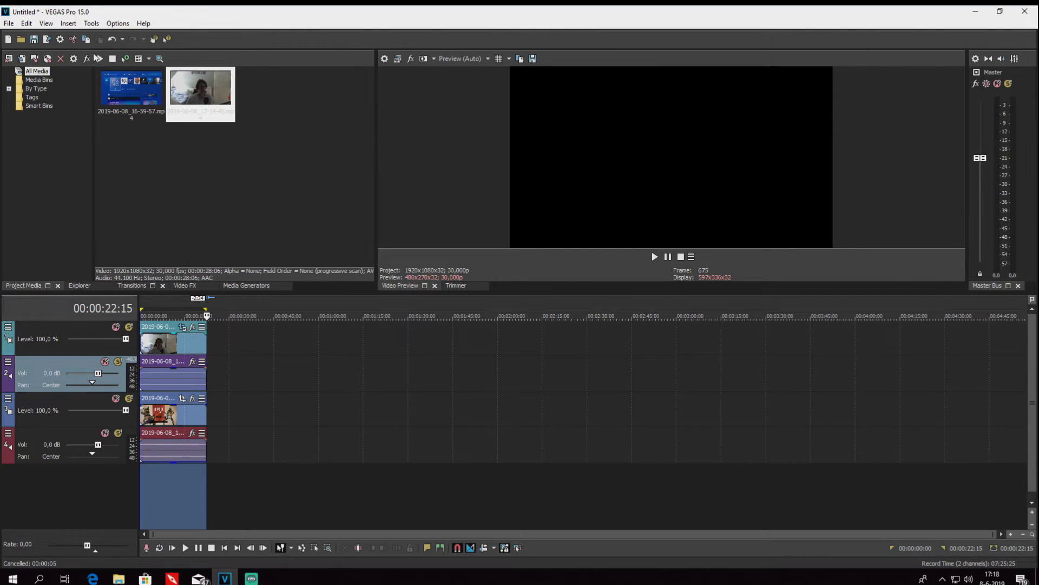
click(9, 24)
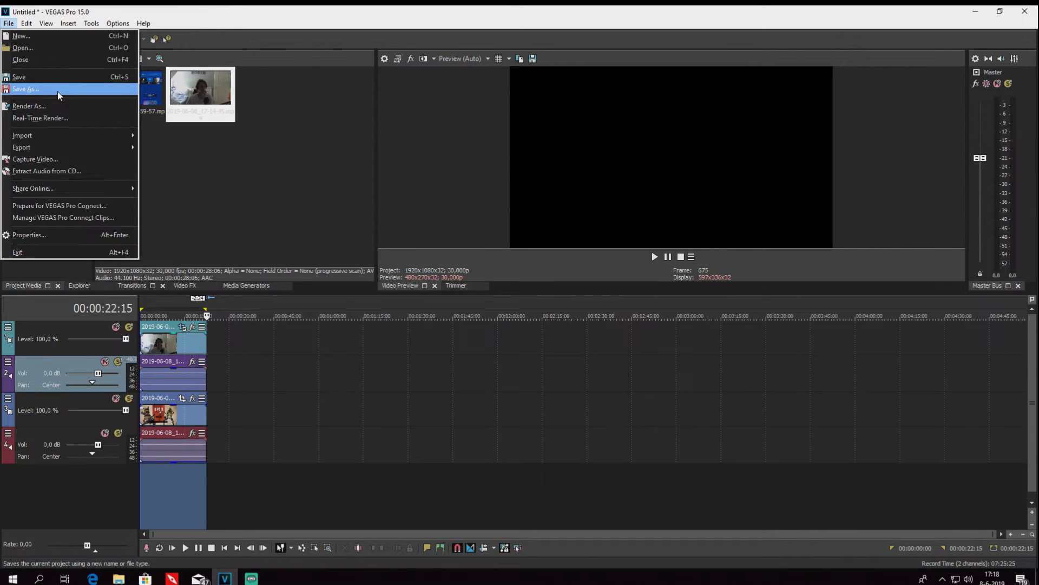
click(58, 90)
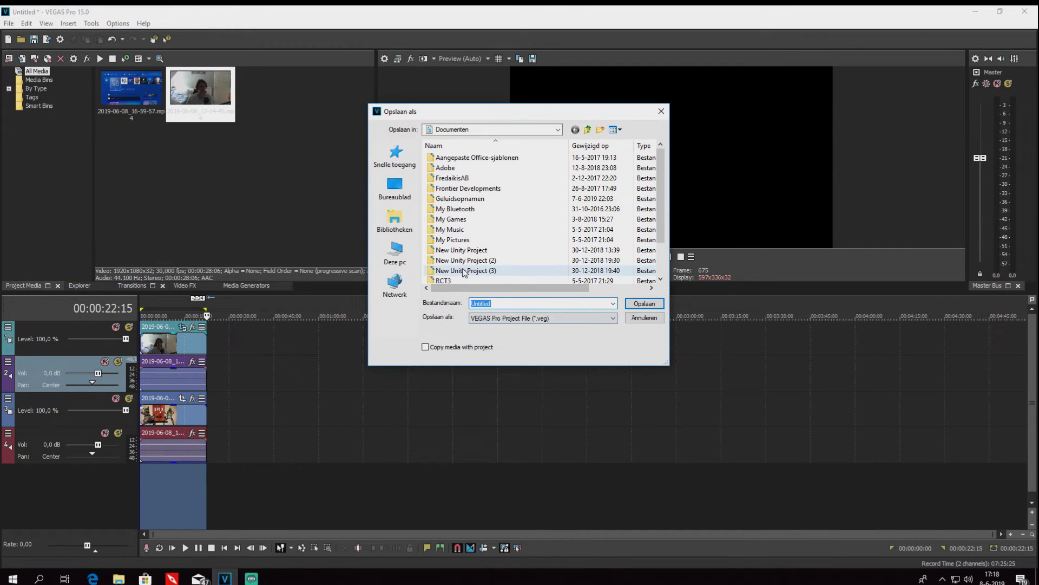
click(662, 111)
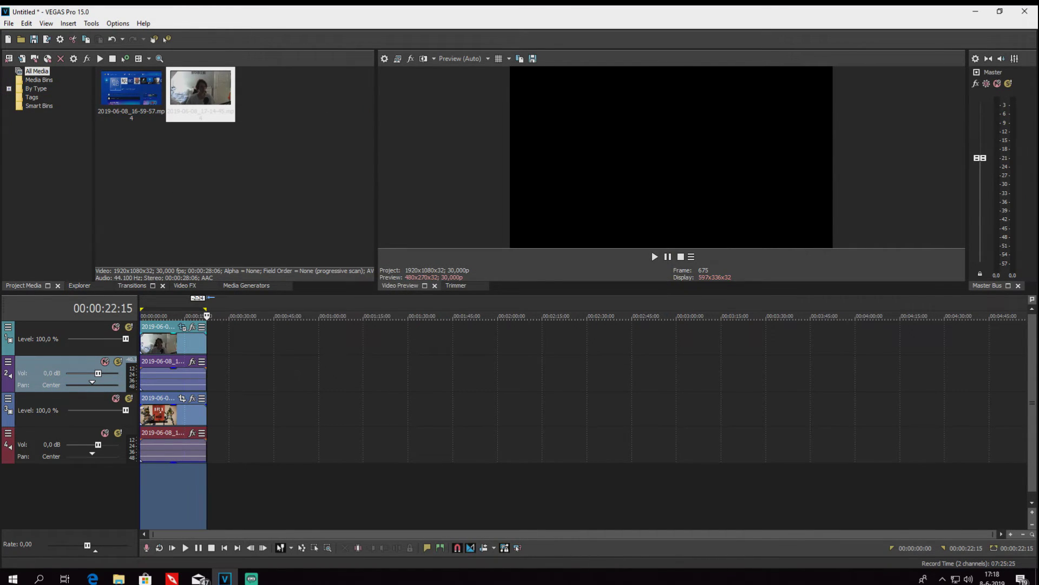
click(9, 24)
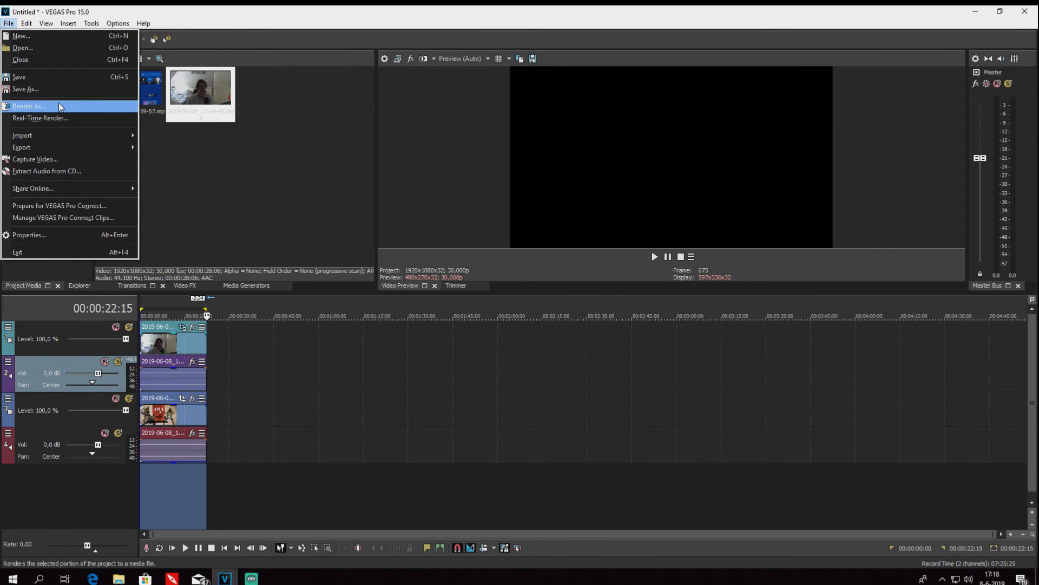
Step: Render As MAGIX AVC/AAC MP4 Internet HD 1080p, saving test.mp4 to Downloads
click(59, 106)
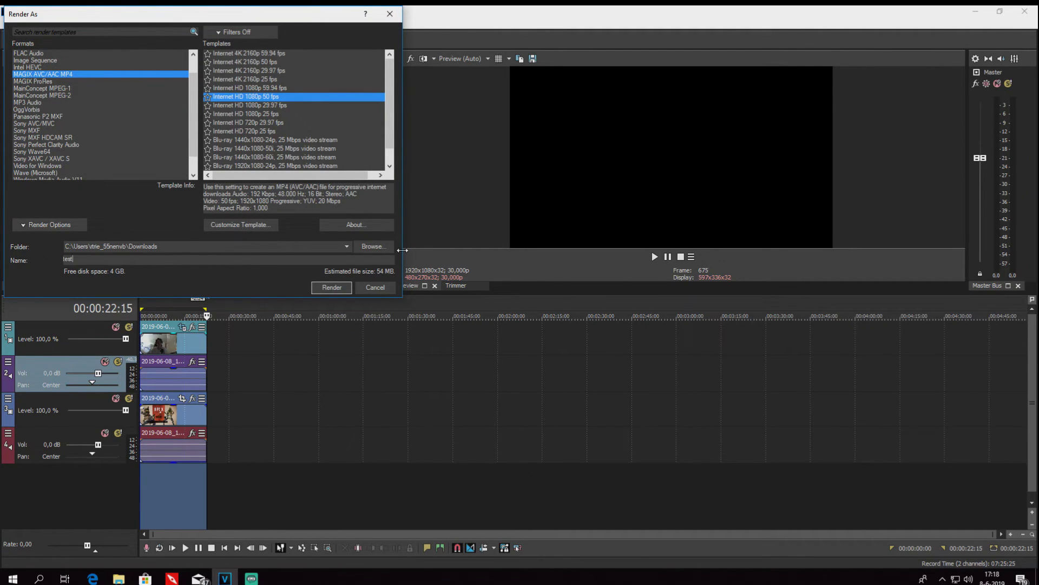
click(334, 289)
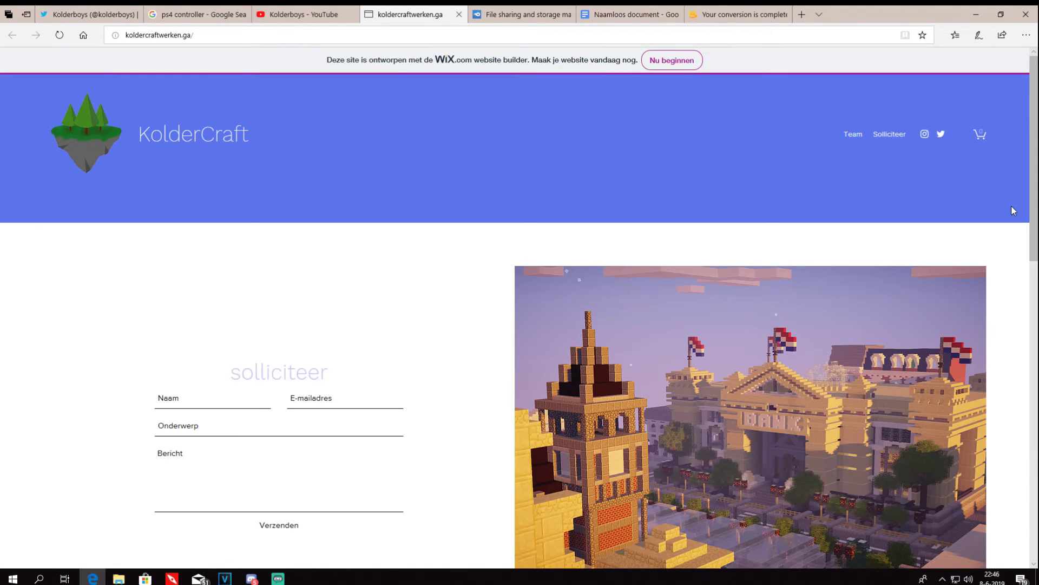
scroll(363, 176, down, 1)
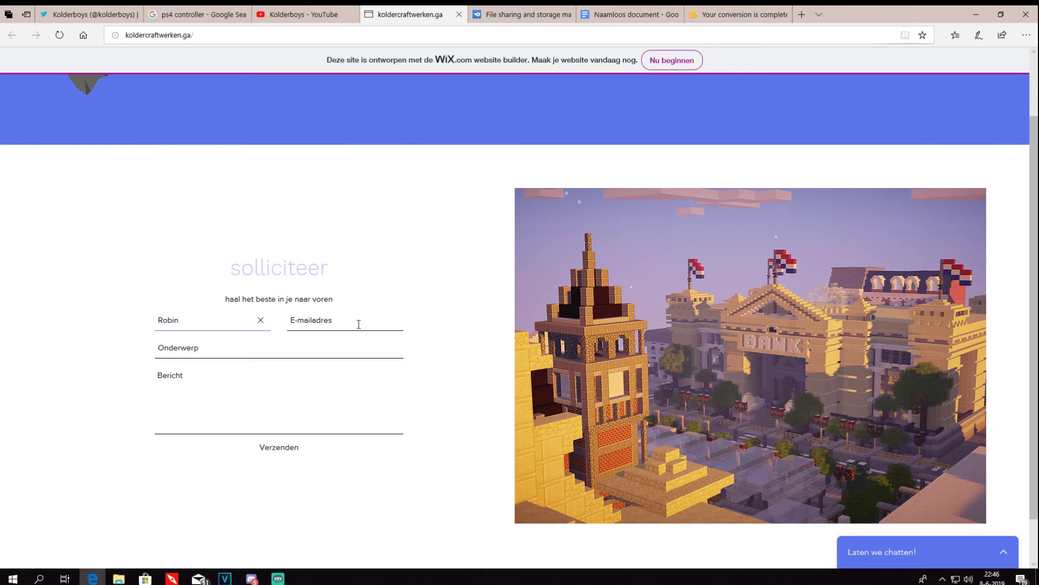
Step: Enter subject 'ik wil werken', a building-skills message, and an e-mail address
click(238, 351)
text(ik wil werken)
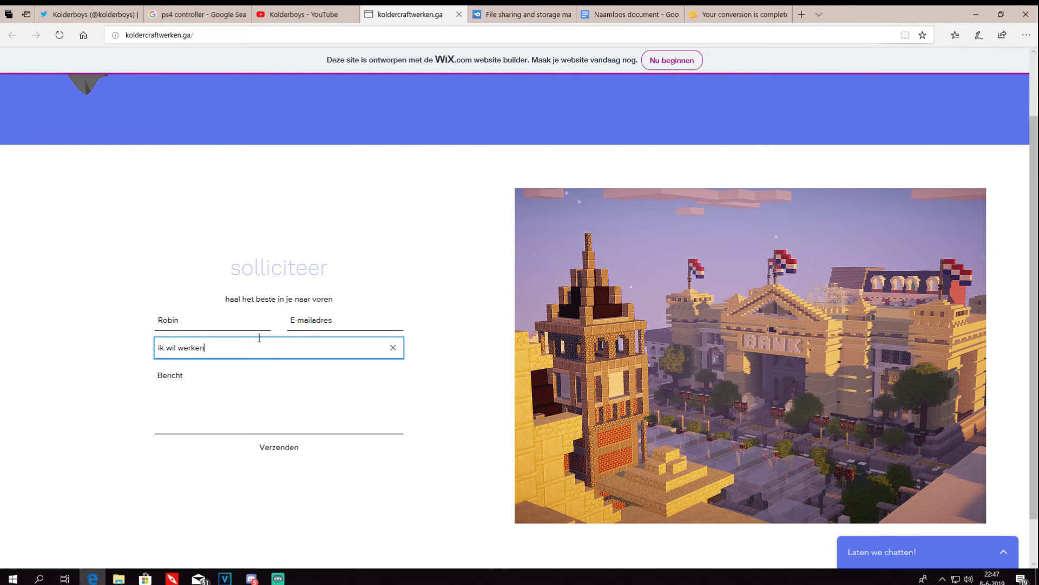
click(343, 376)
text(ik wil graag mee doen ben goed in bouwen en met mensen omgaan kan ik ook)
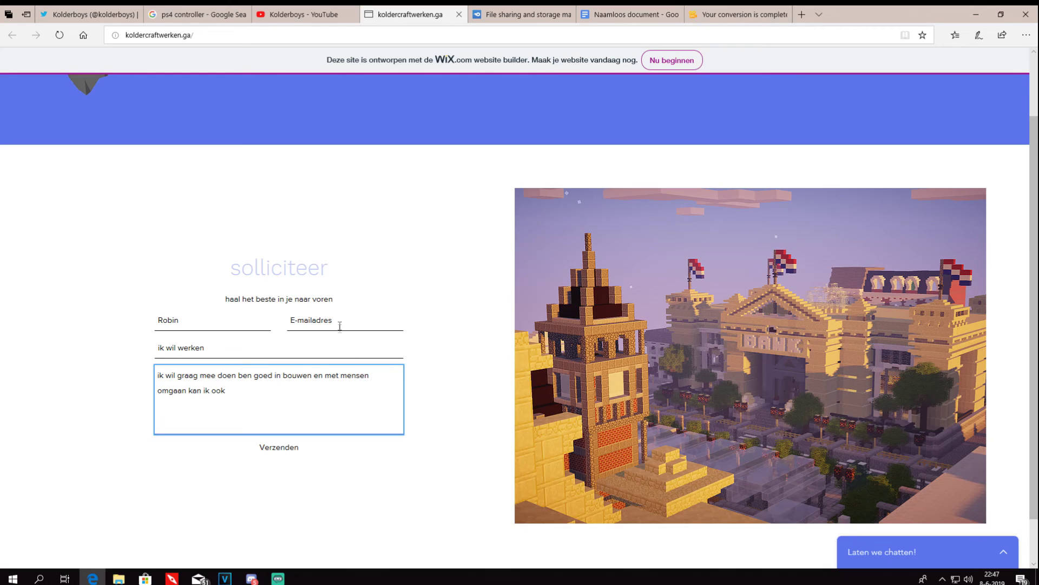
click(340, 326)
text(gaat )
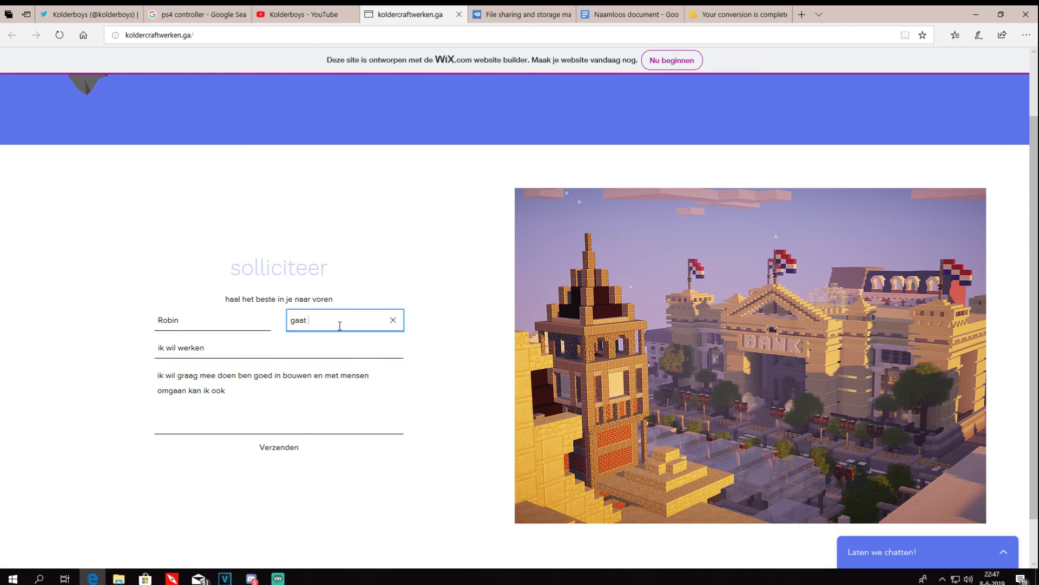
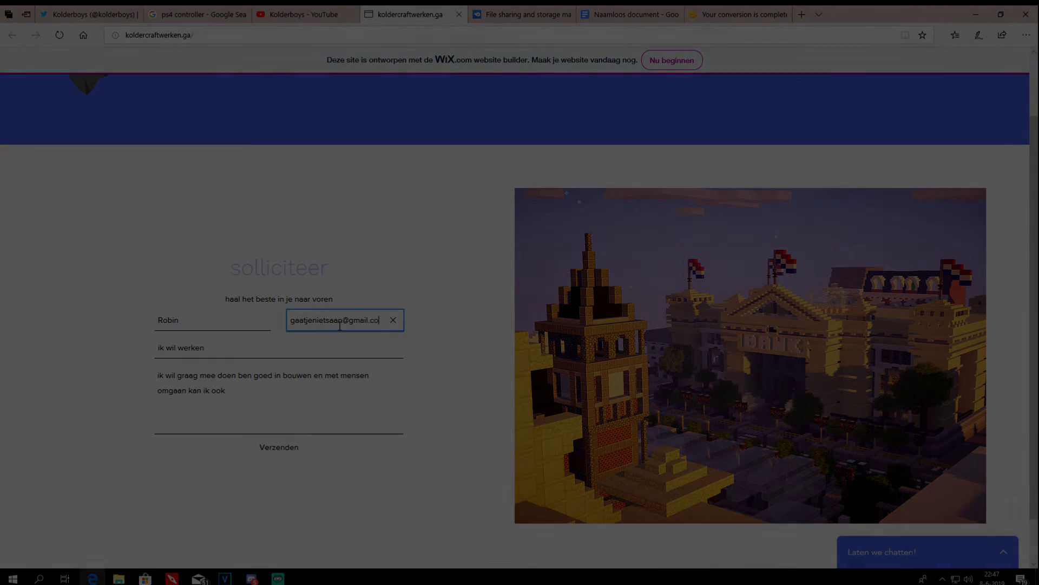